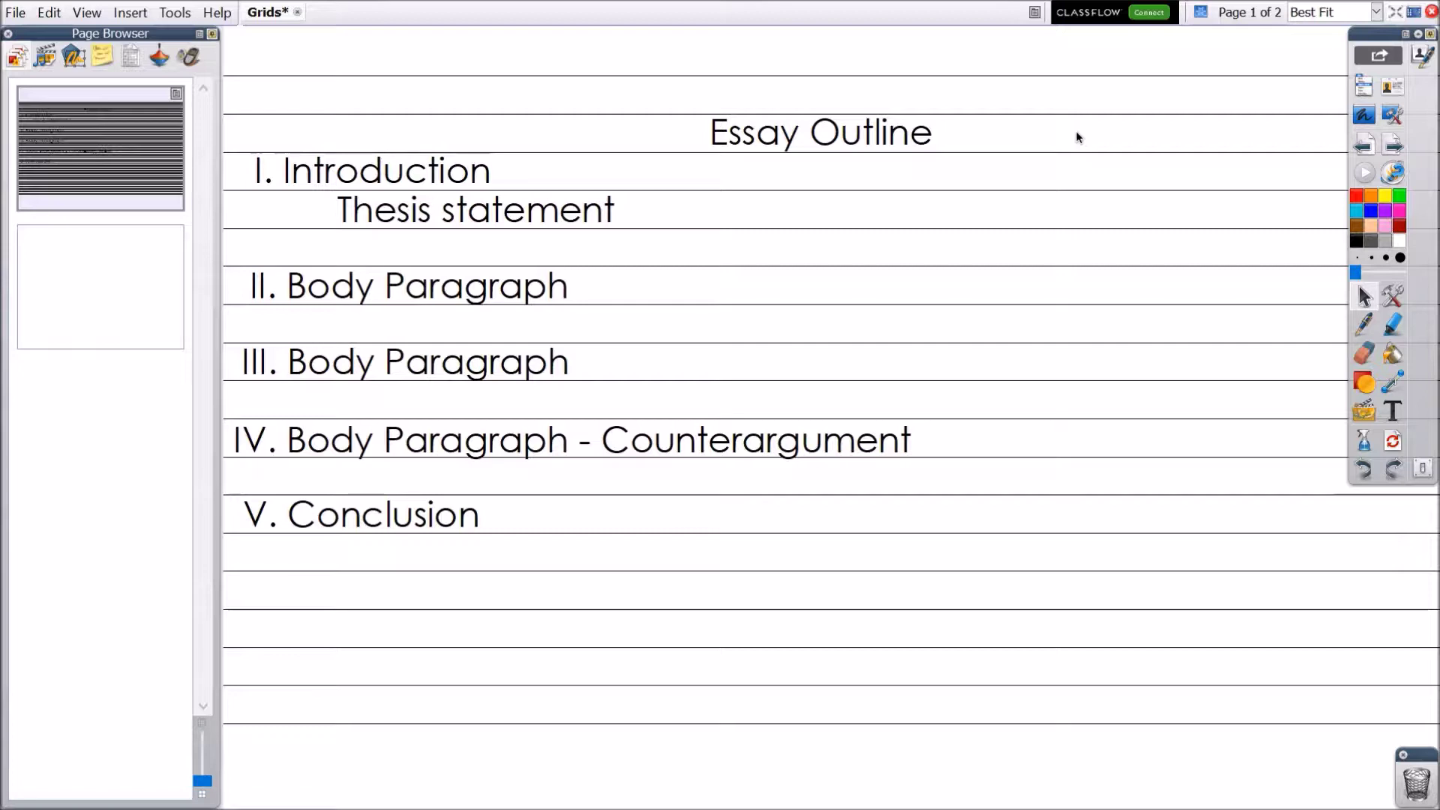
- Go from the Essay Outline page to the blank page 2 of the Grids flipchart
left_click(1391, 142)
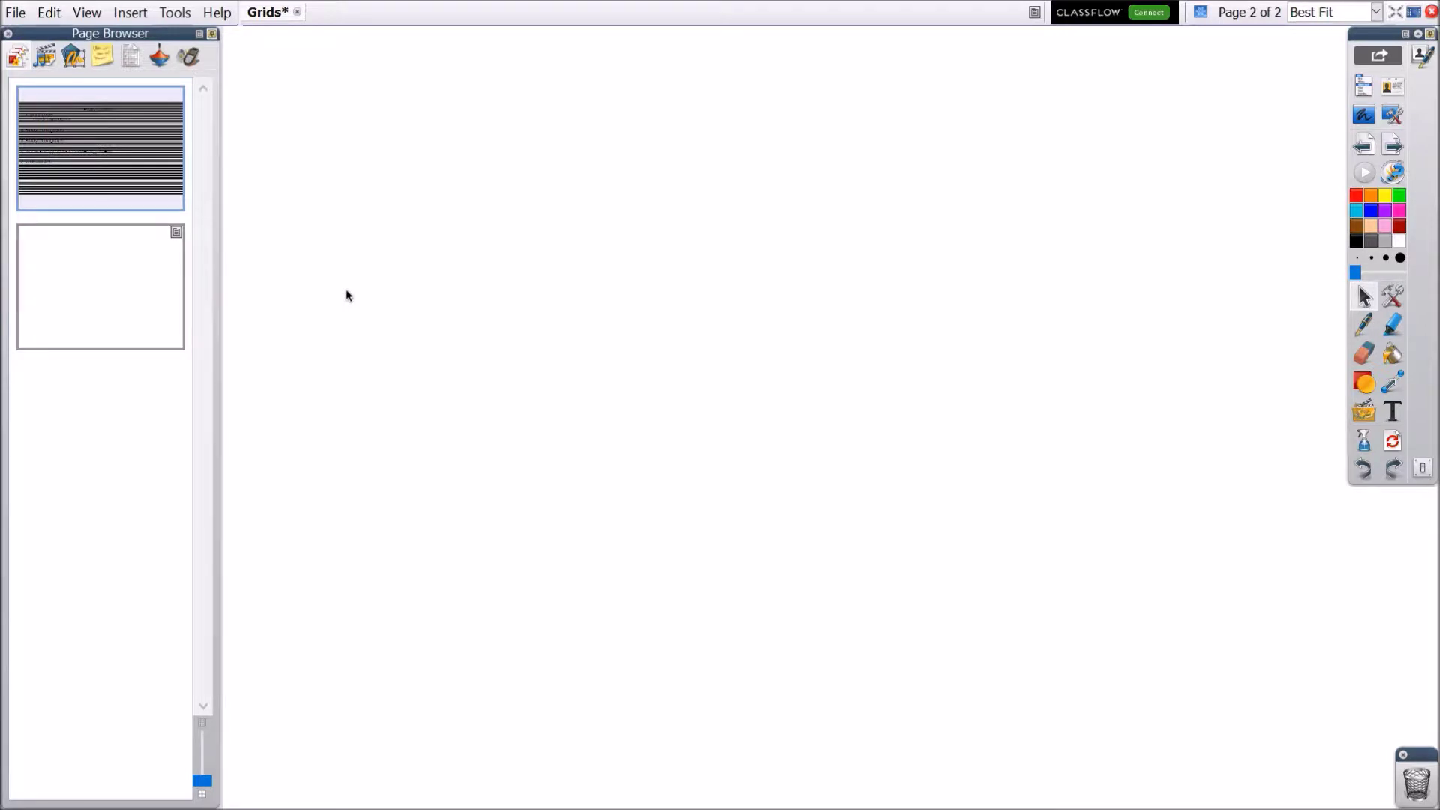
- Browse Shared Resources > Grids > Graph paper and place Graph grid 04.ao2 on page 2
left_click(48, 63)
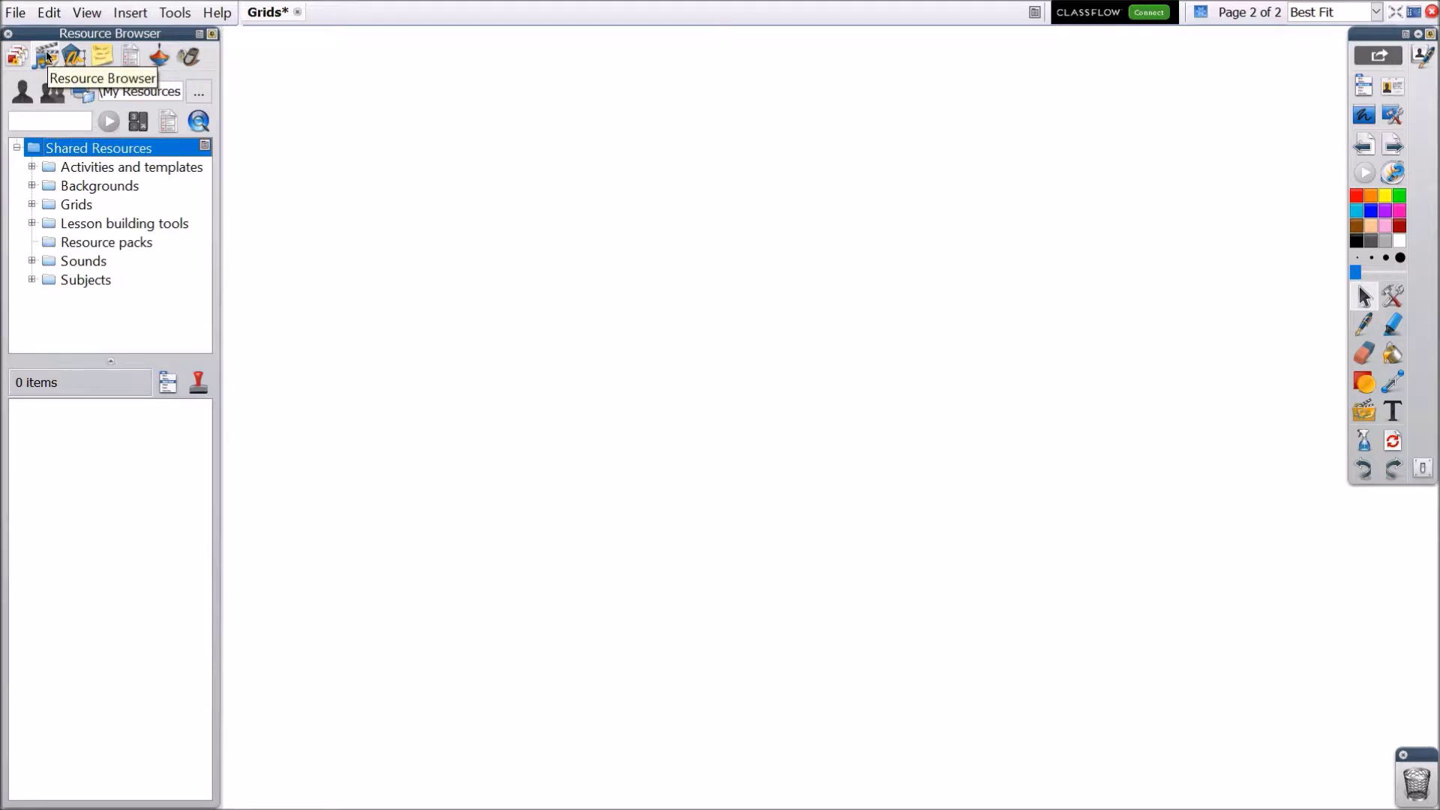
left_click(87, 13)
left_click(106, 478)
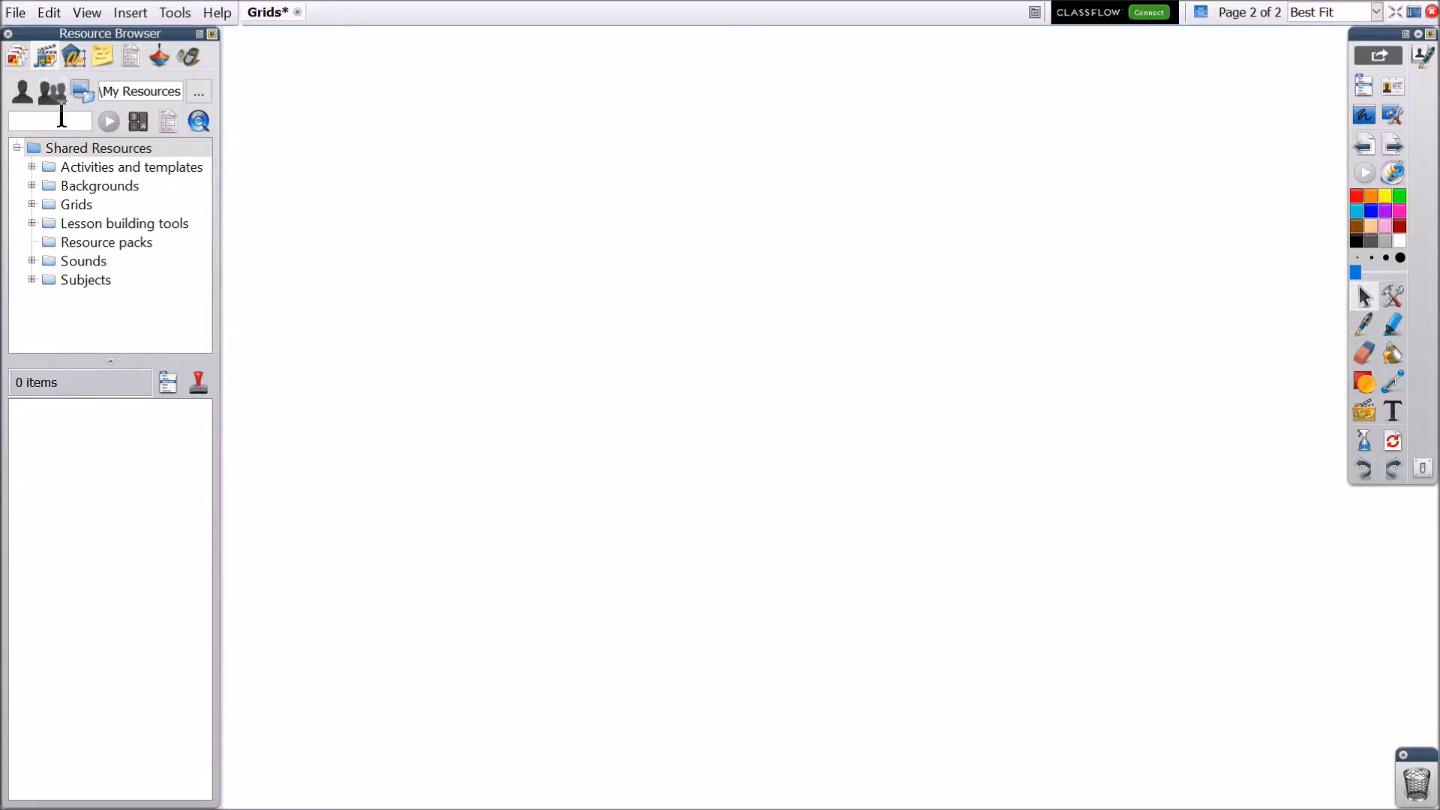
left_click(79, 206)
left_click(33, 205)
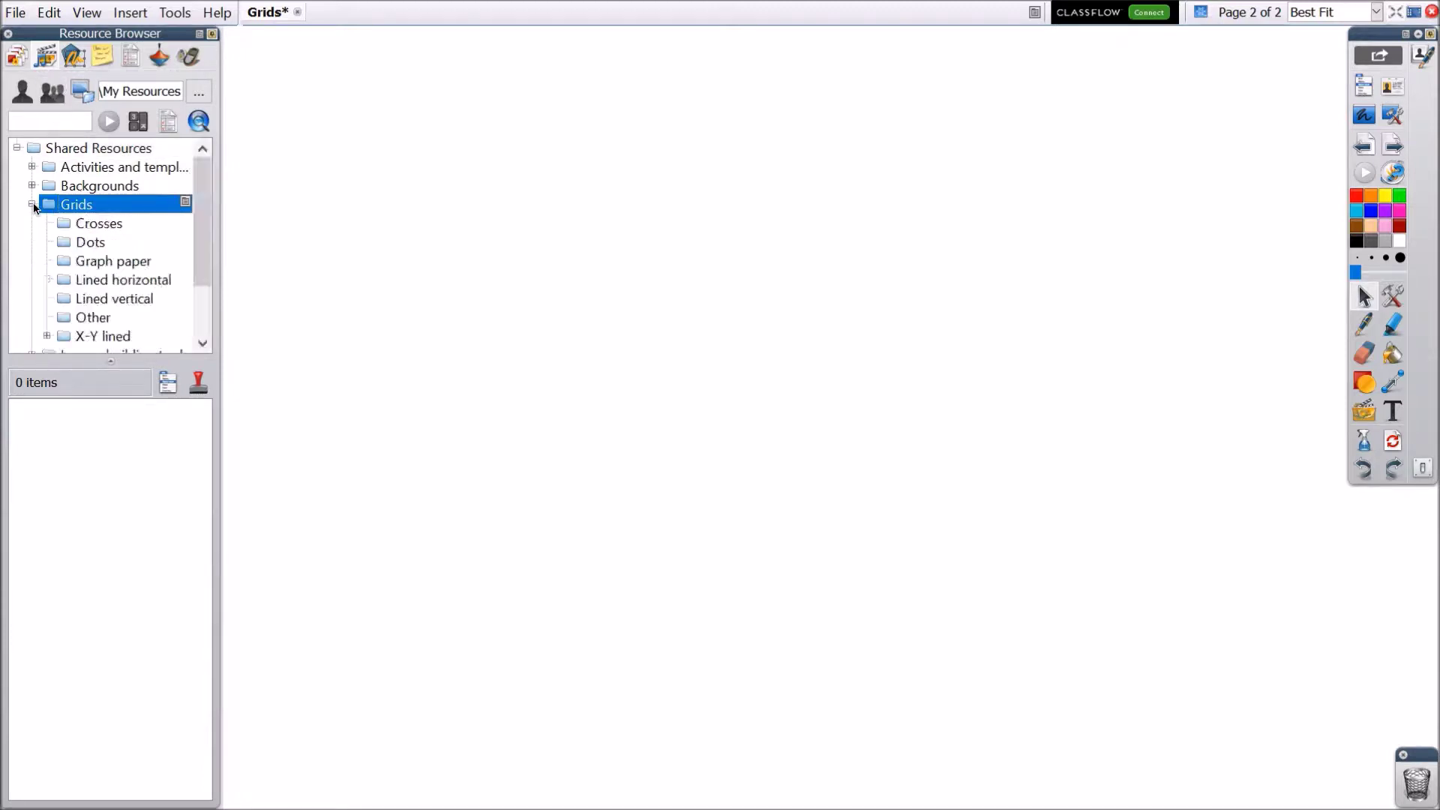
left_click(73, 222)
left_click(82, 248)
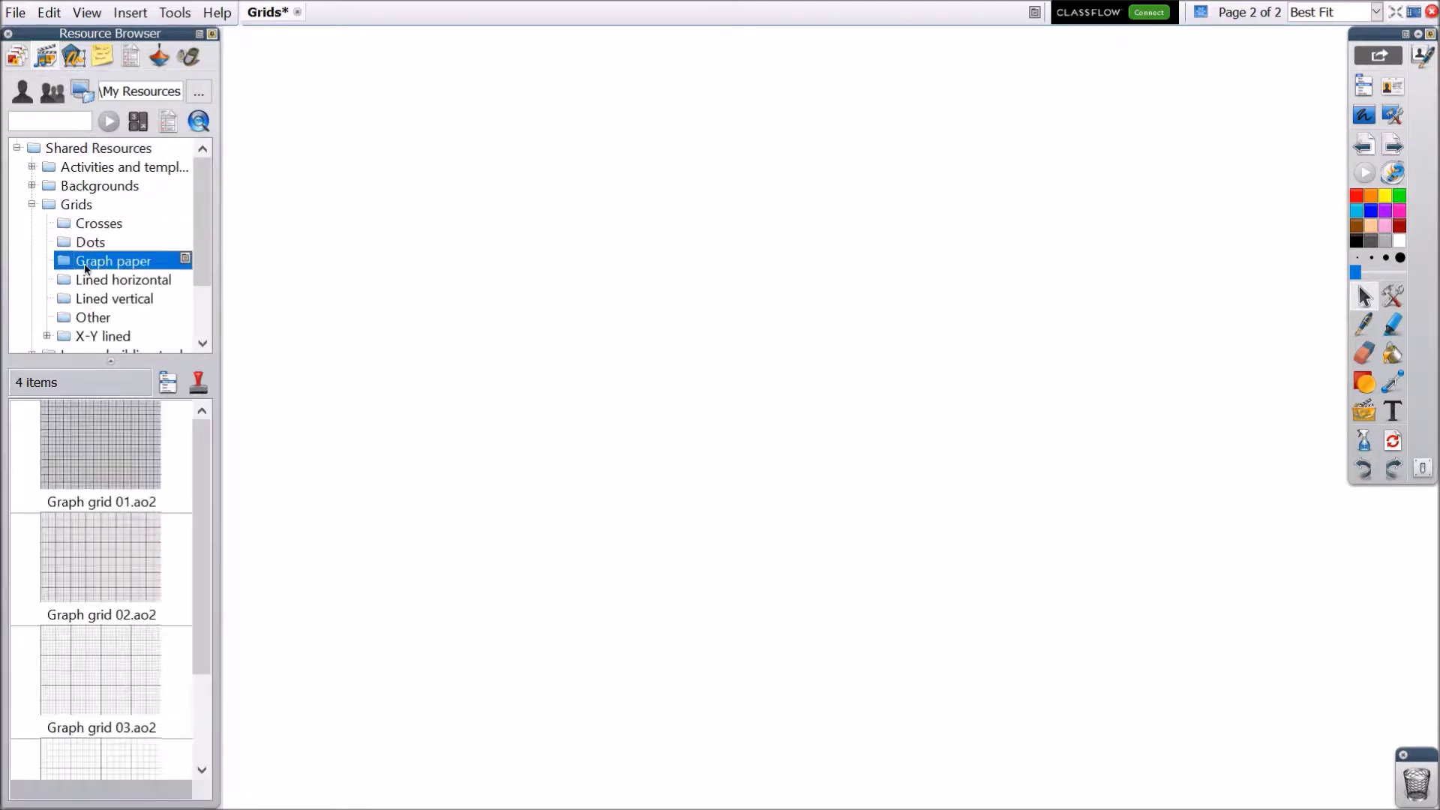
left_click(110, 760)
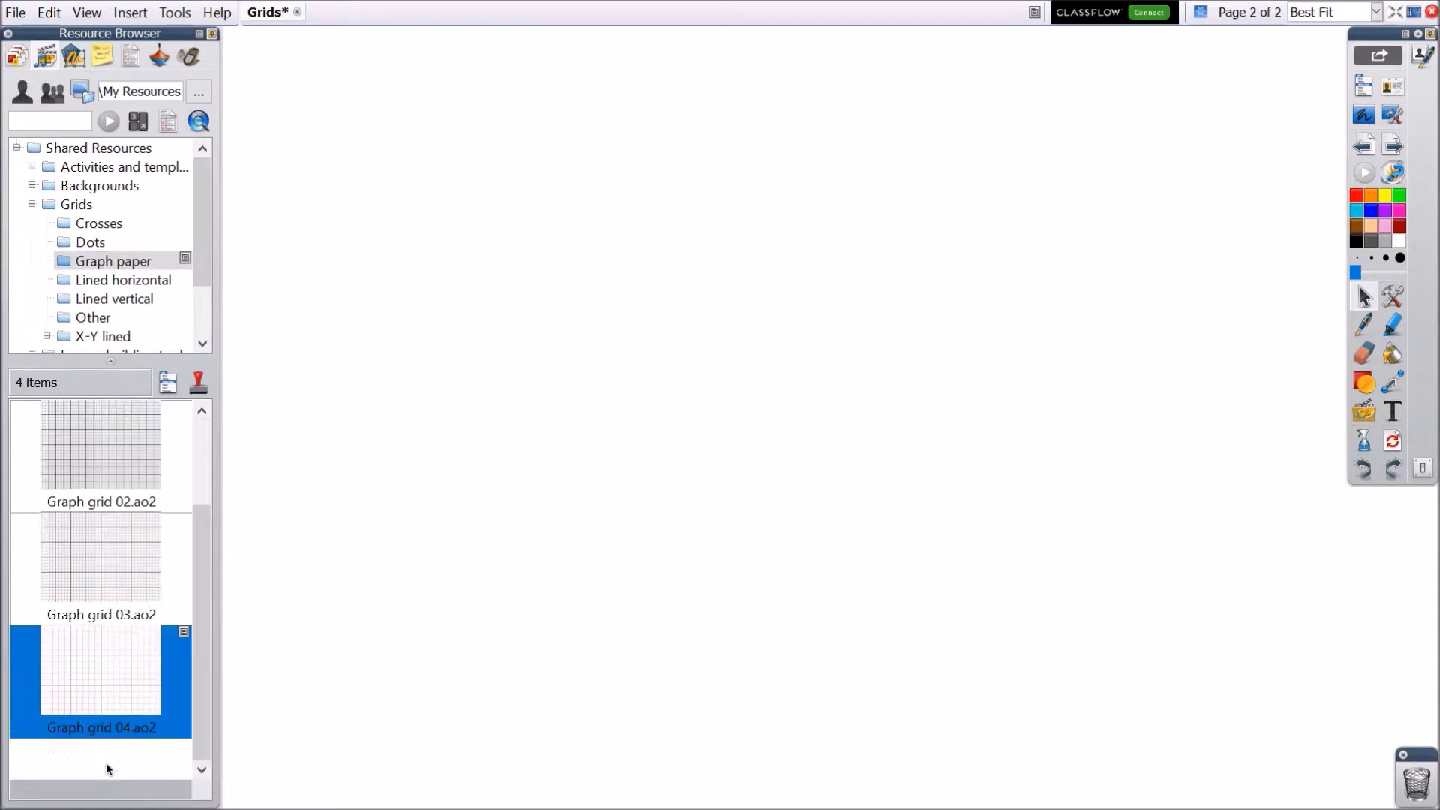
left_click_drag(114, 665, 420, 545)
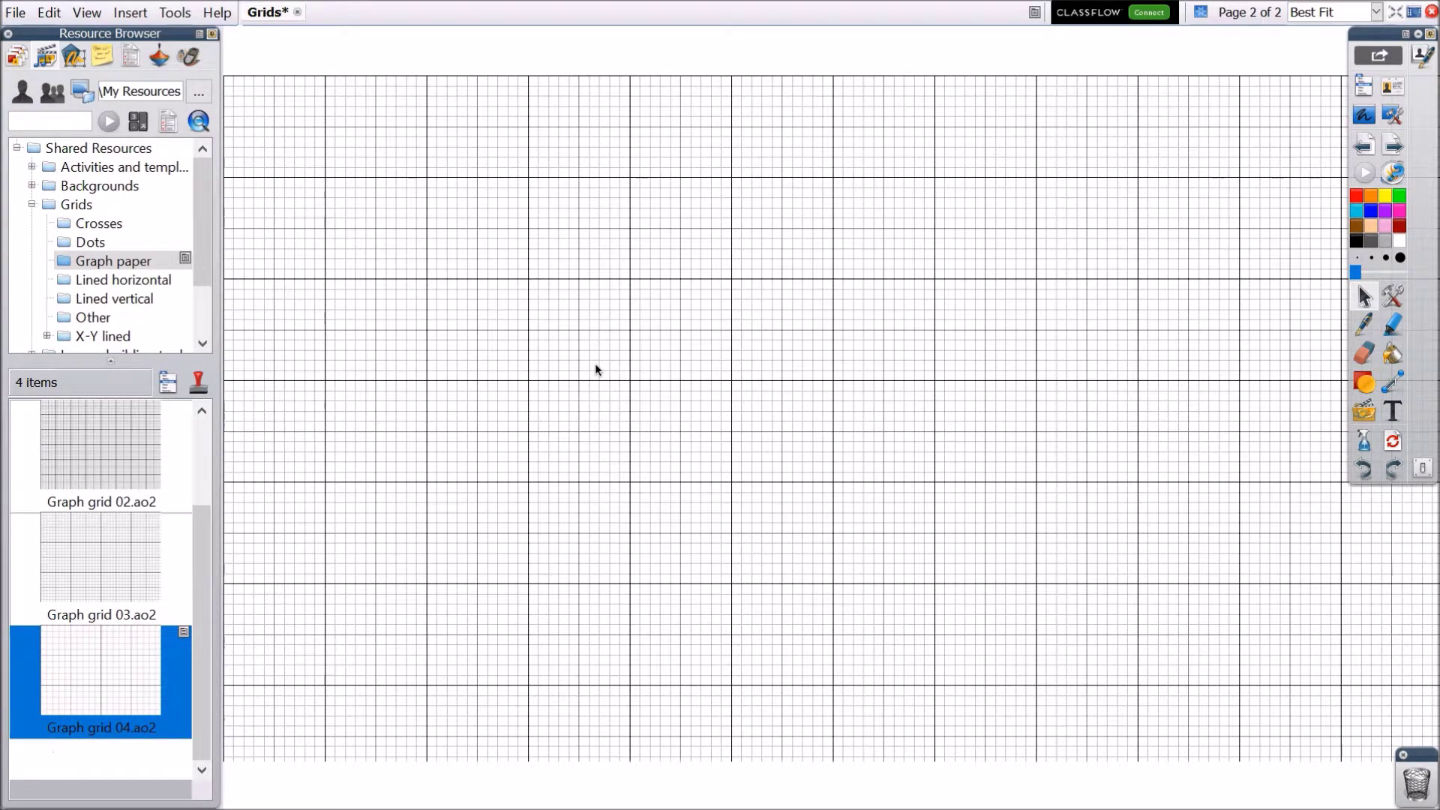
- Draw a red-filled triangle left of the page centre using the Shapes triangle
left_click(1363, 382)
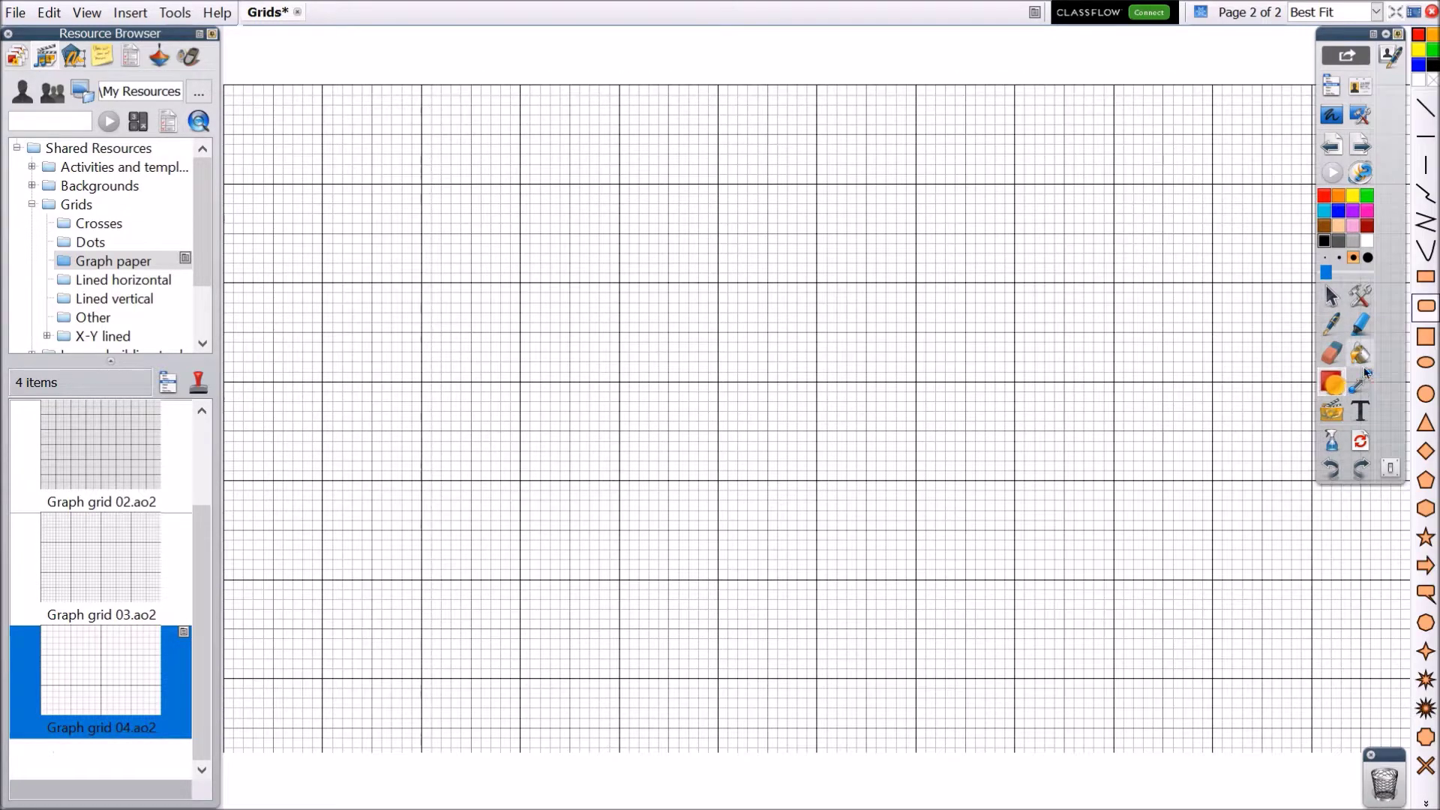
left_click(1425, 423)
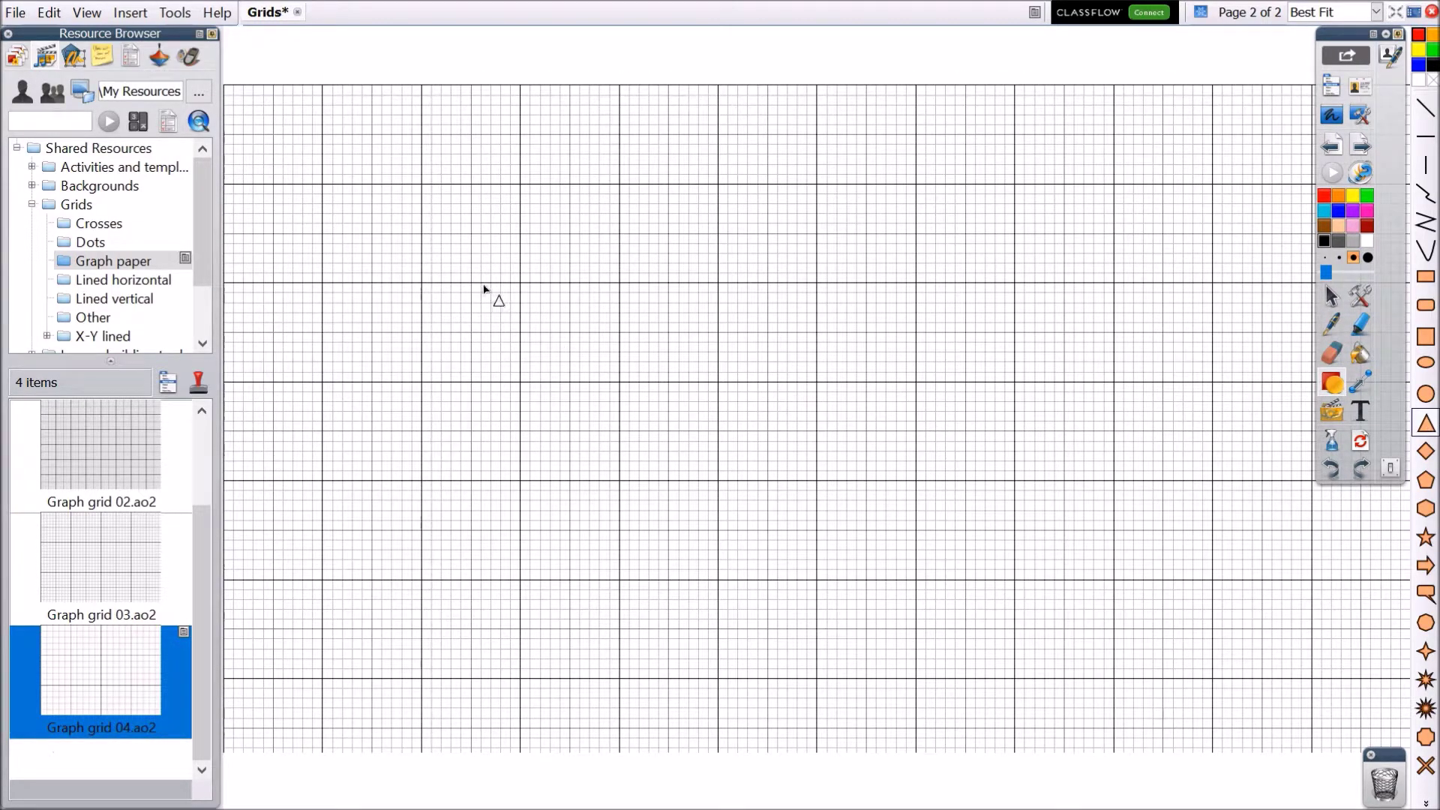
left_click_drag(465, 272, 699, 511)
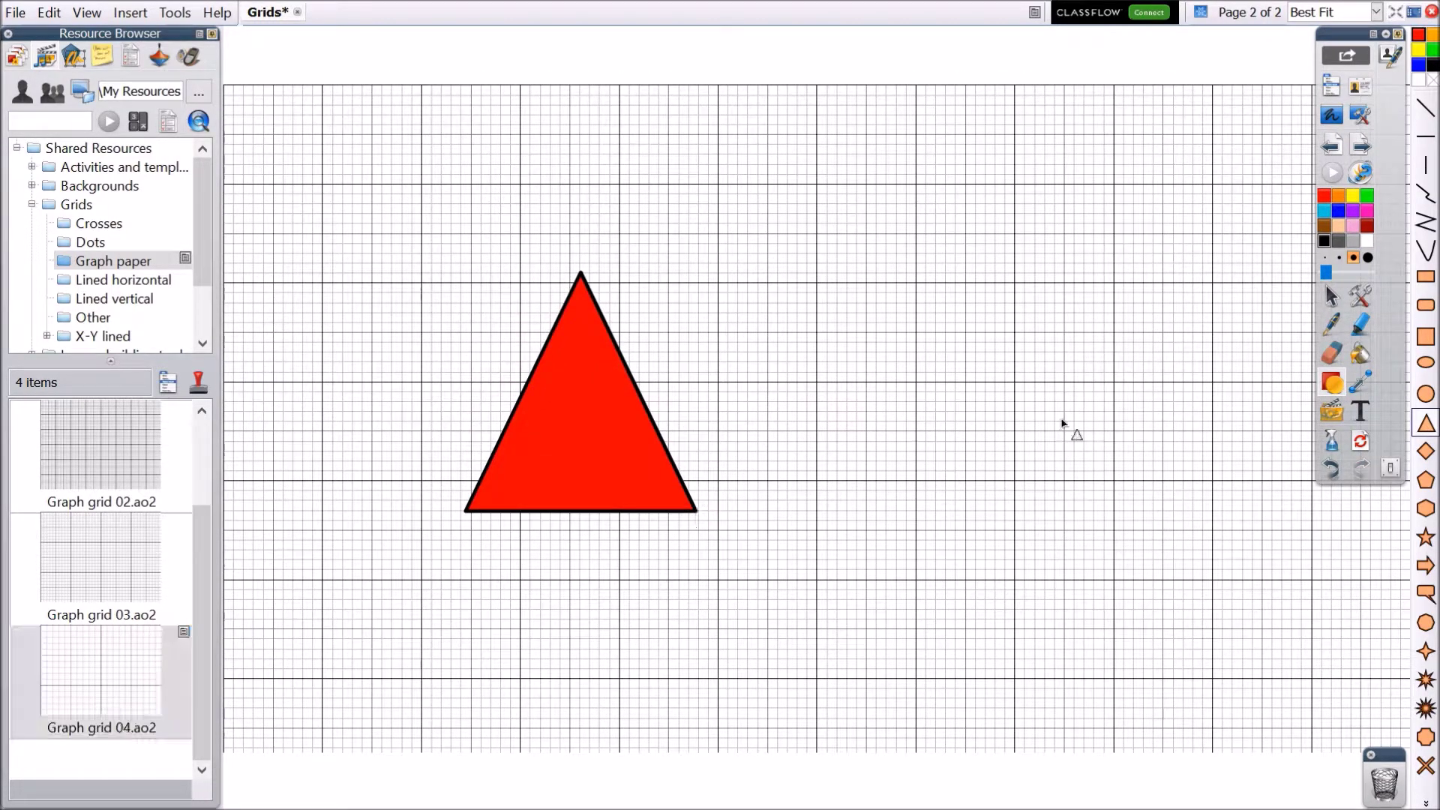
left_click(1332, 299)
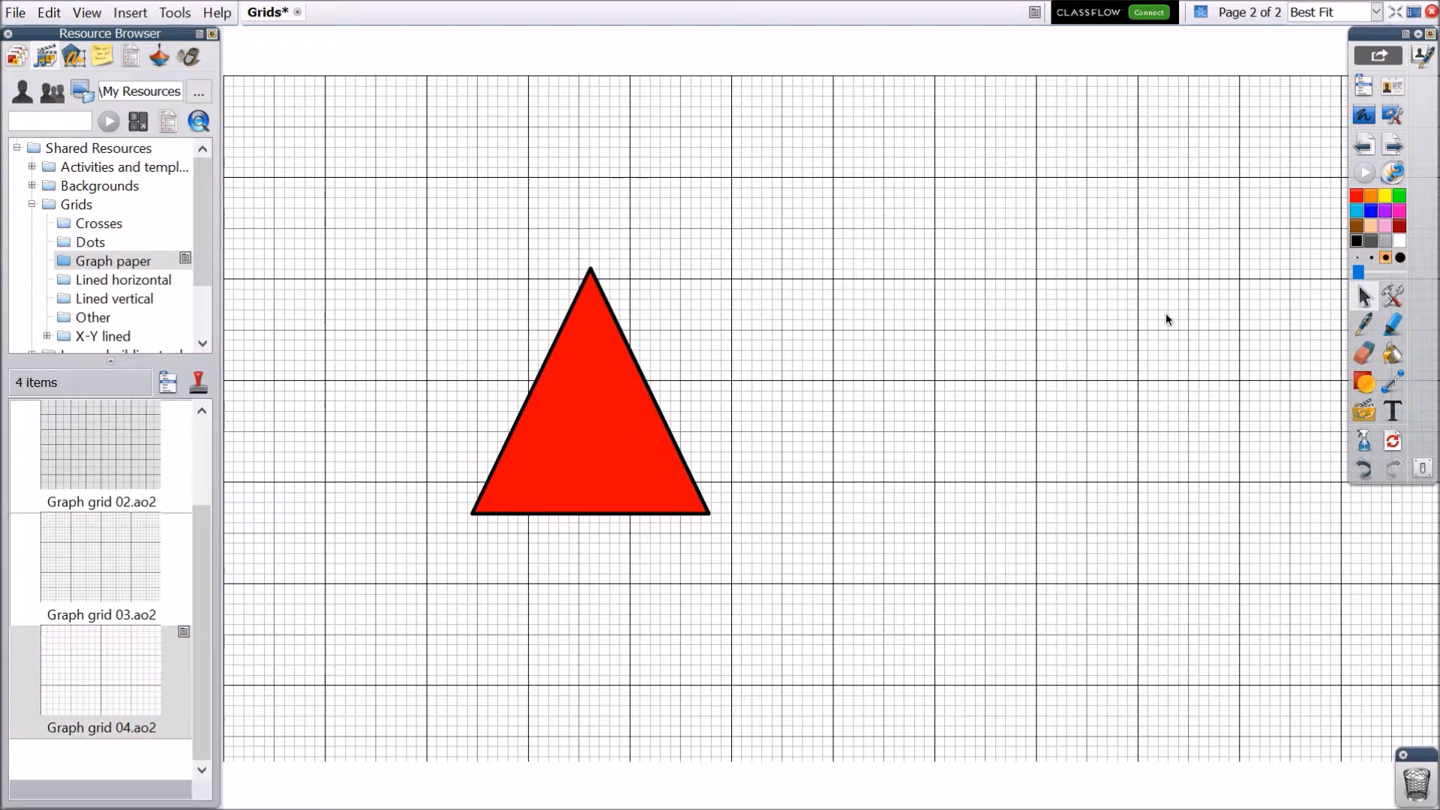
- In Grid Designer, raise the grid's default scale to 10.50
right_click(810, 322)
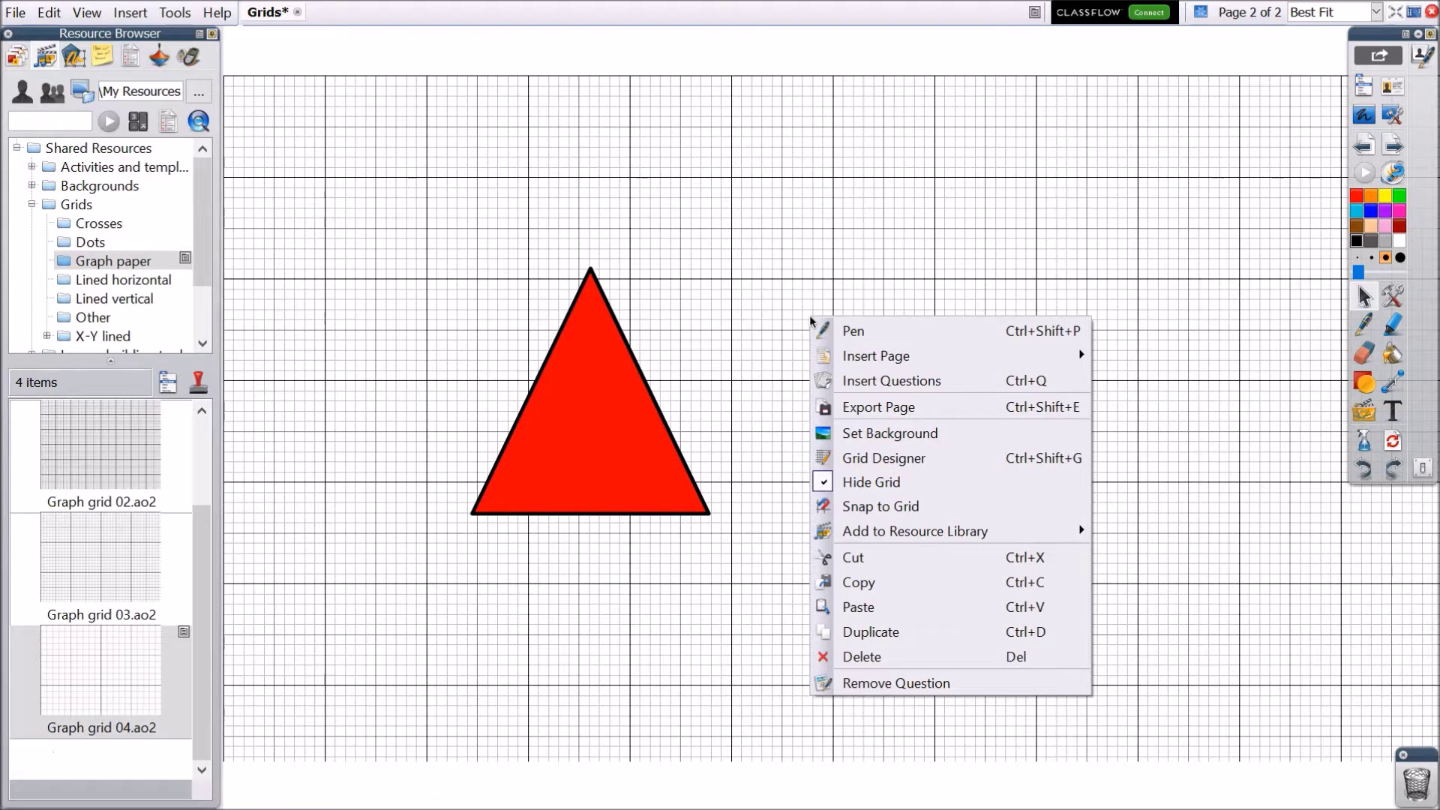
left_click(897, 467)
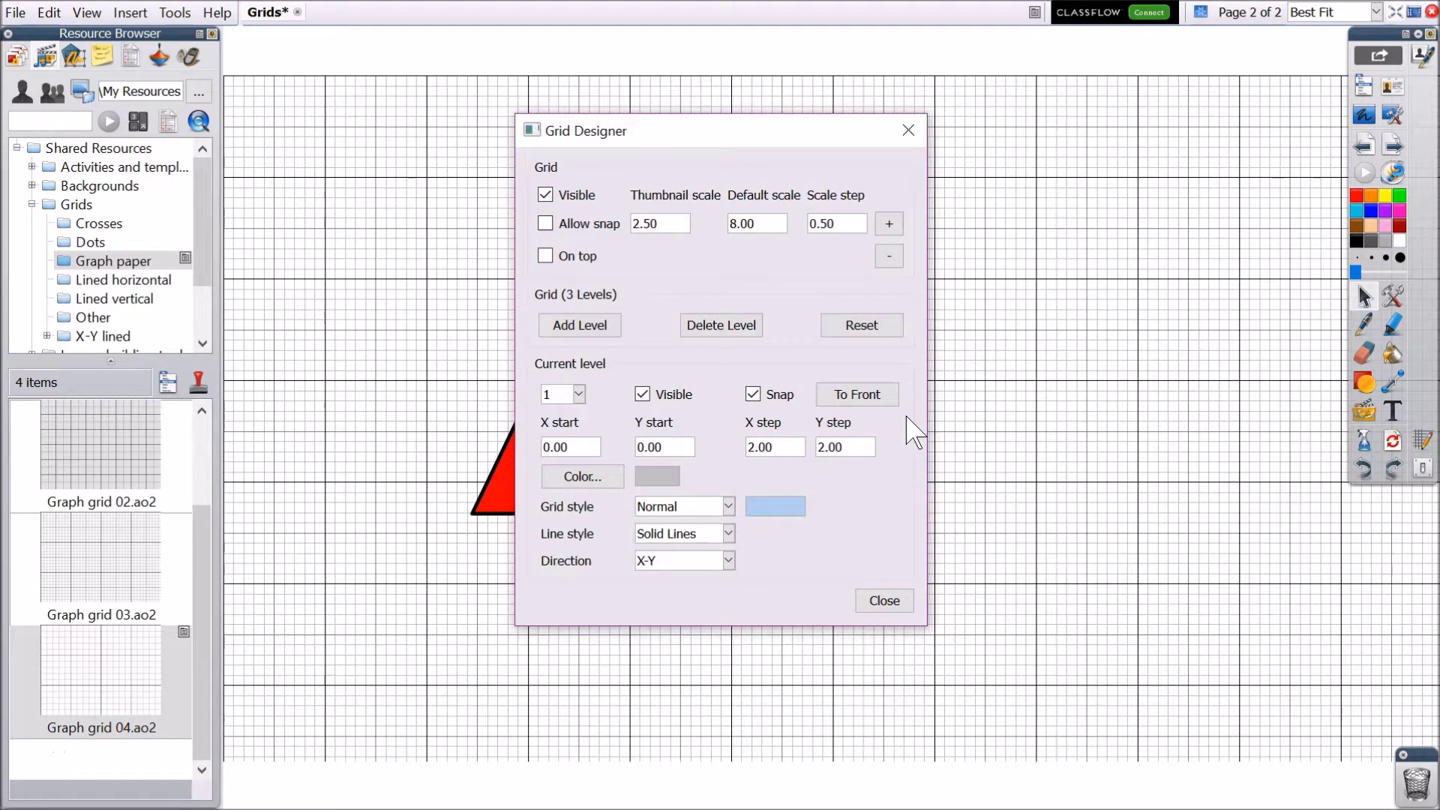
left_click(906, 600)
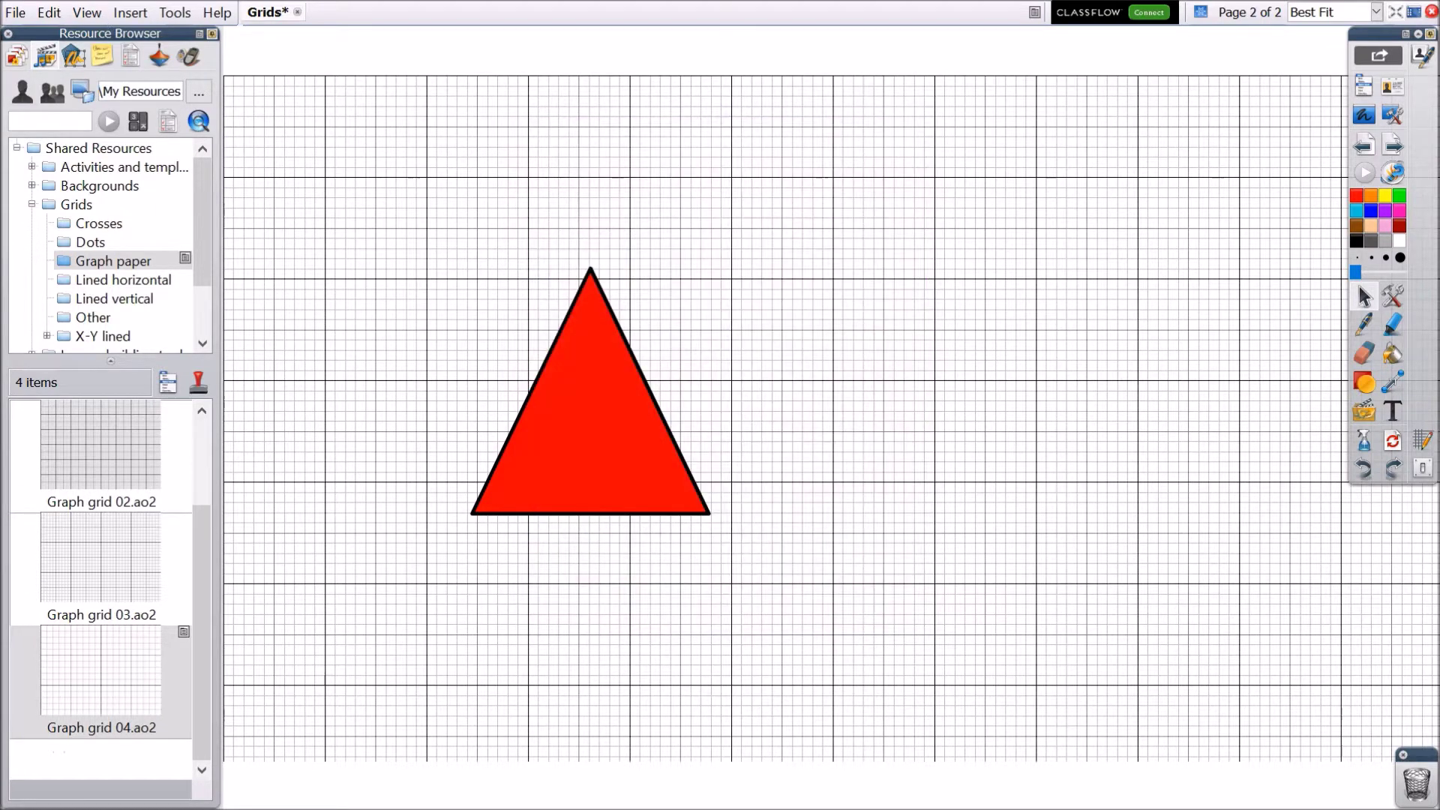
left_click(50, 12)
left_click(106, 194)
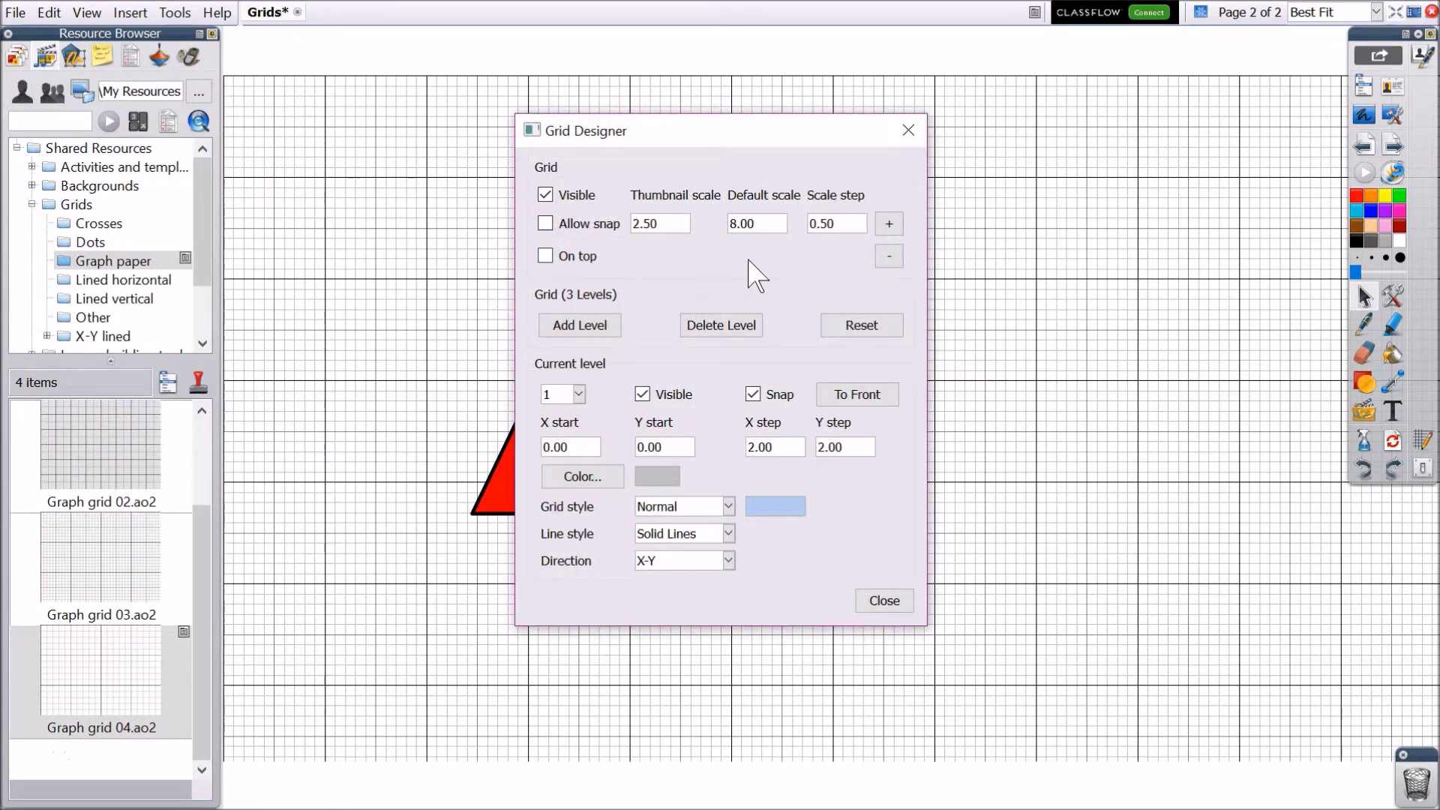
left_click(887, 225)
left_click(887, 226)
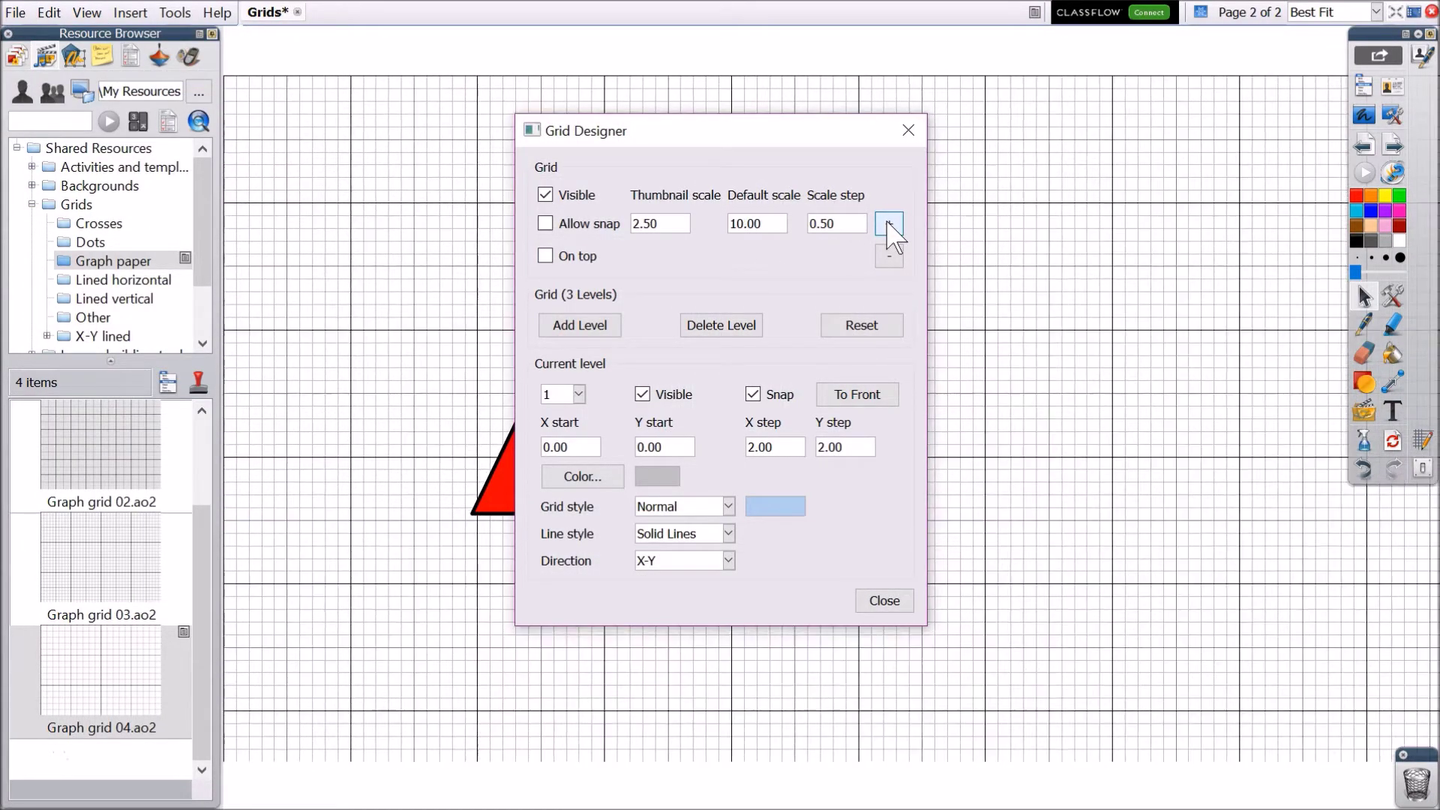
left_click(887, 225)
- Recolour the grid lines light cyan and close Grid Designer
left_click(608, 478)
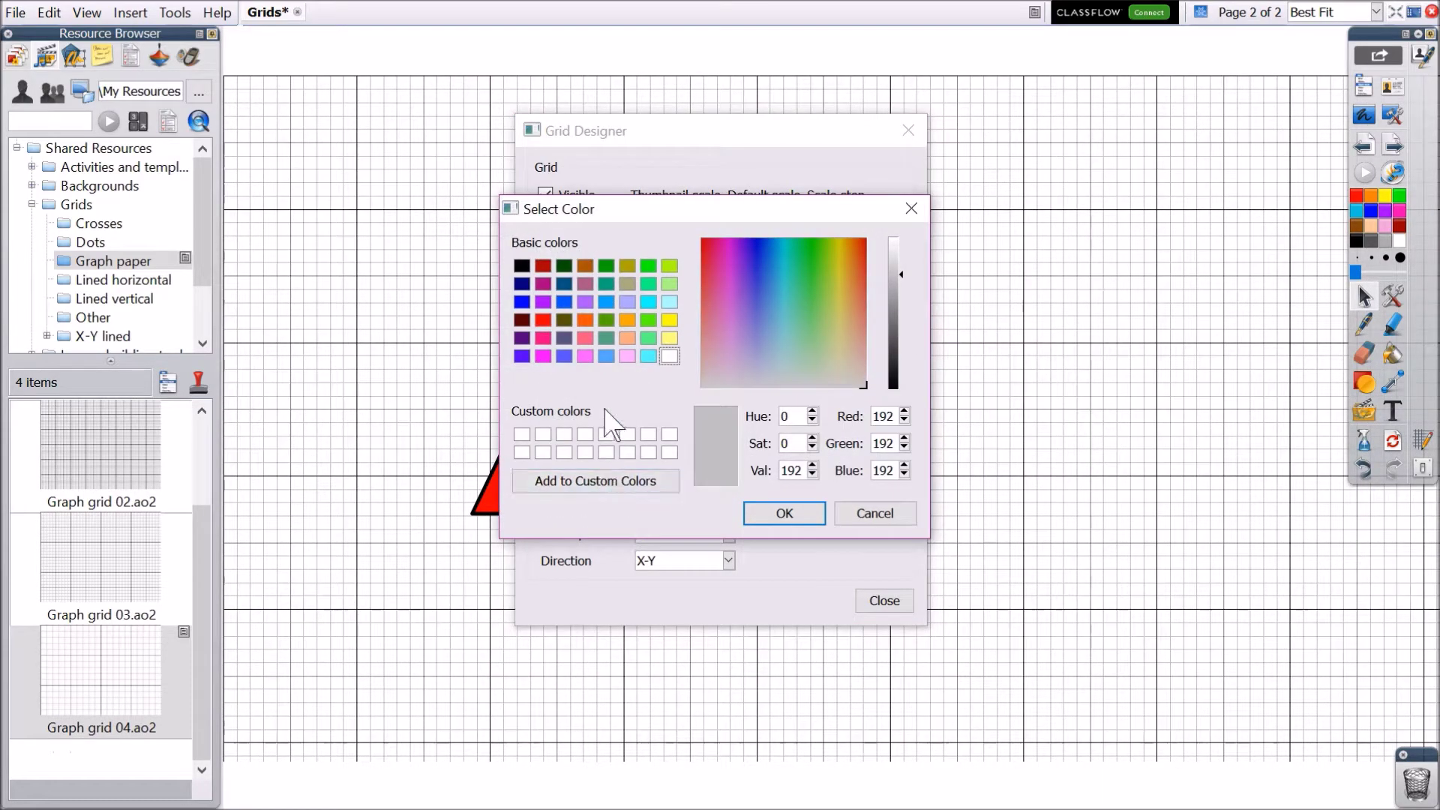
left_click(648, 355)
left_click(782, 514)
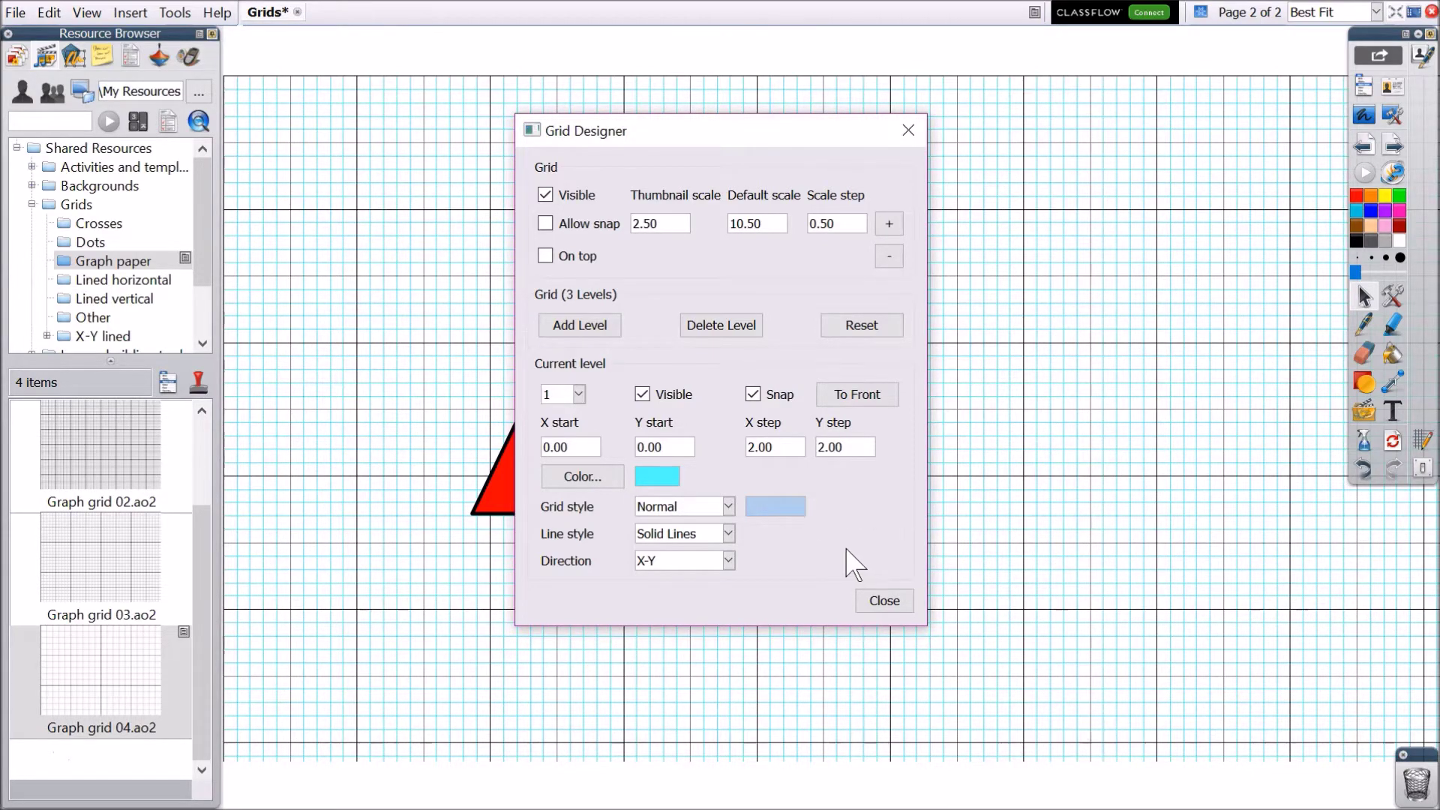
left_click(884, 603)
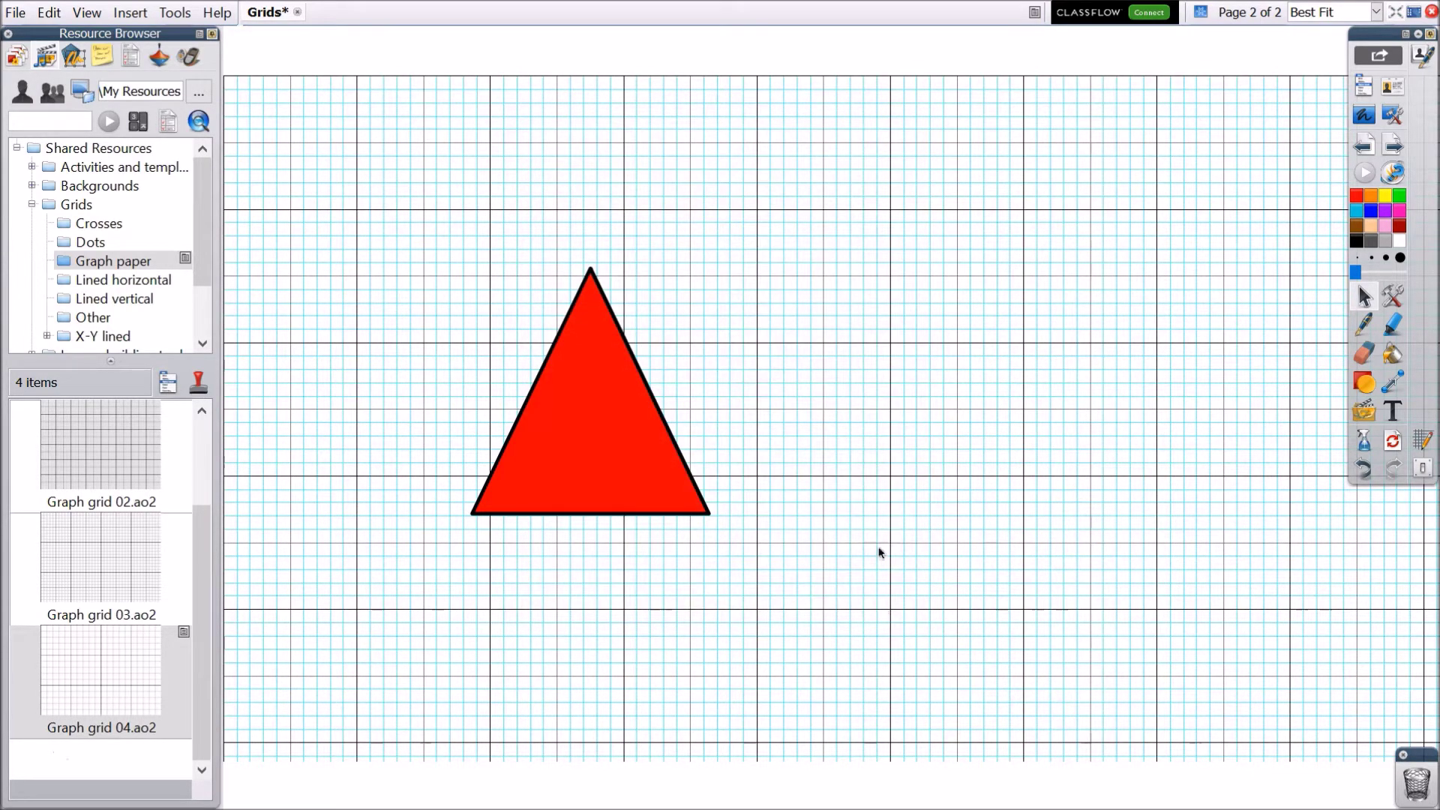
right_click(850, 305)
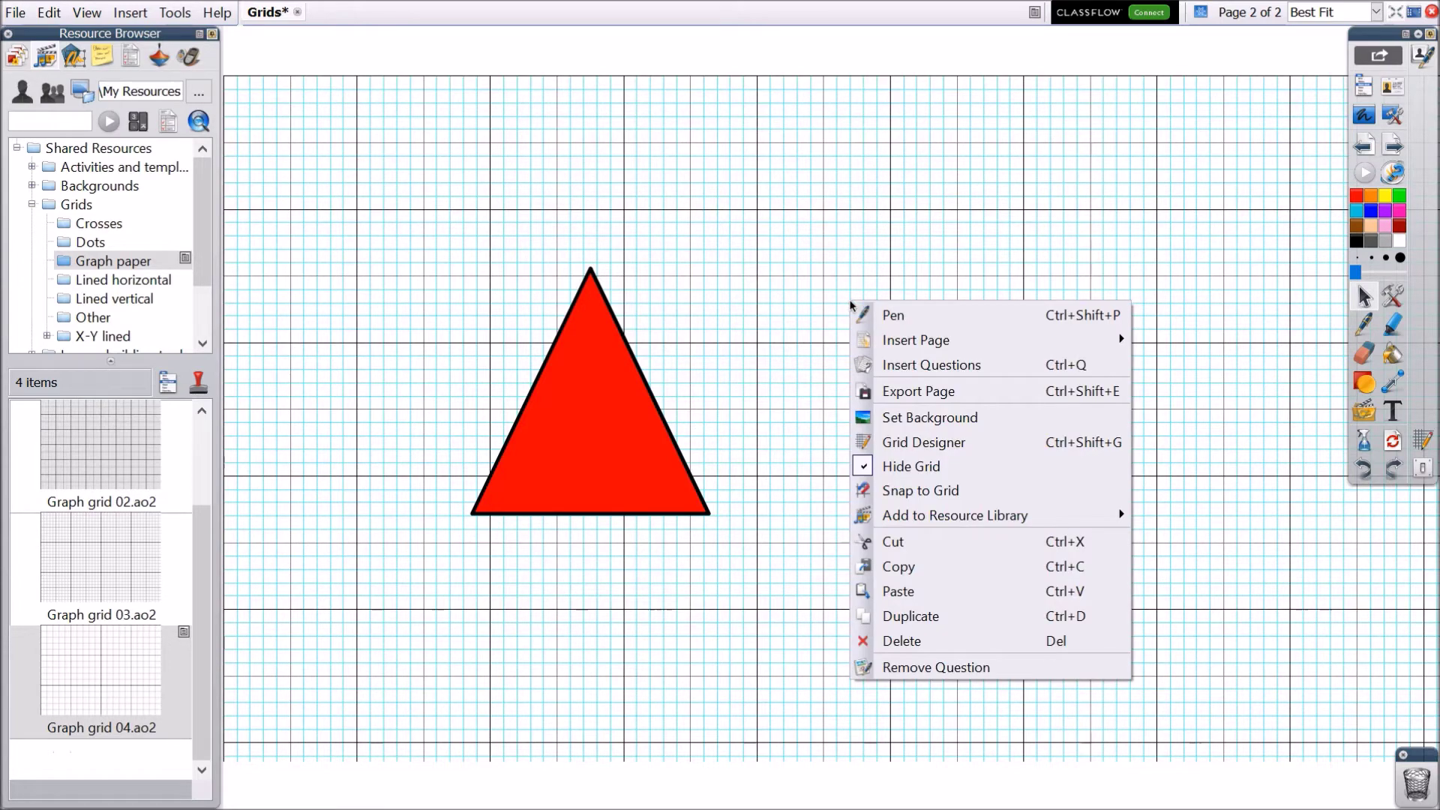